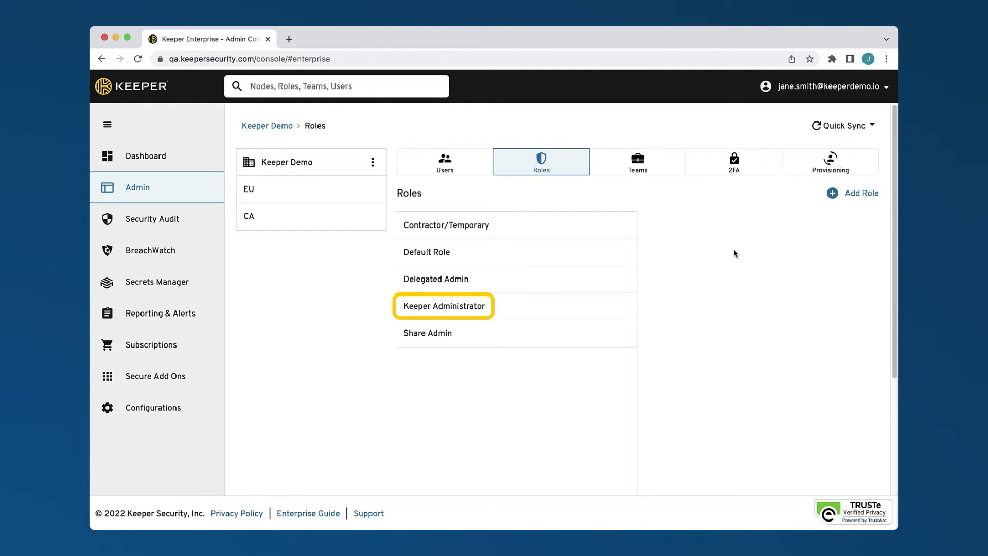
Give the Share Admin role the Share Admin permission on the Keeper Demo node and save
click(447, 338)
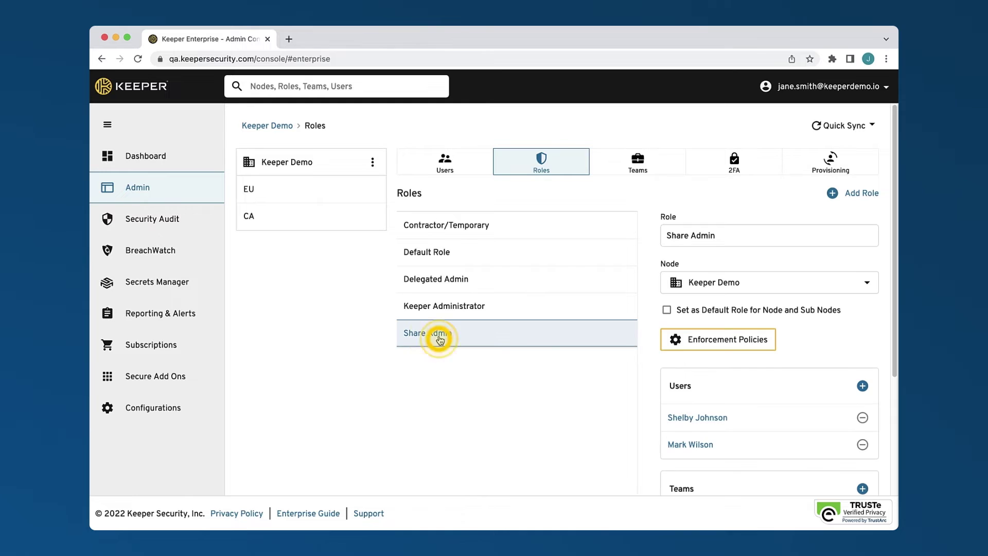
scroll(834, 336, down, 3)
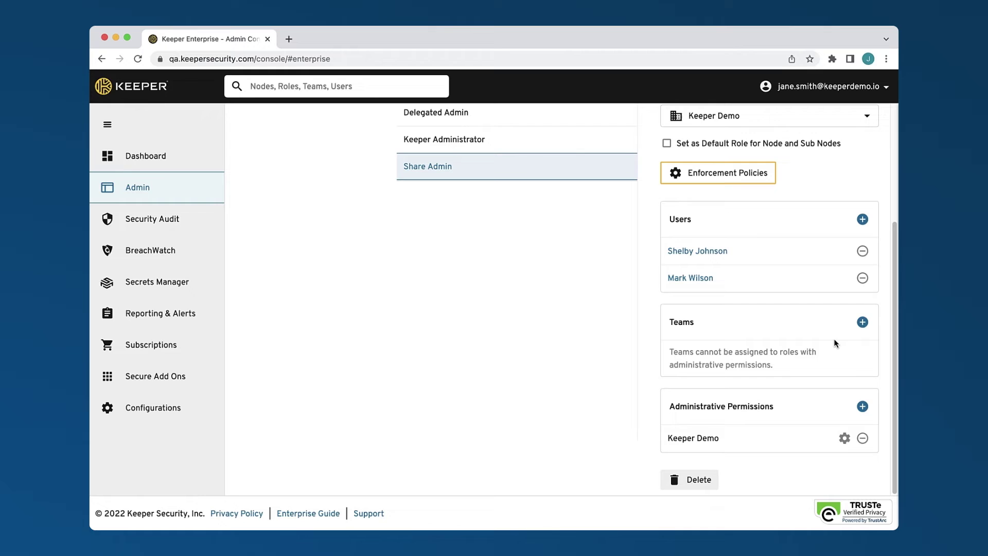
click(844, 438)
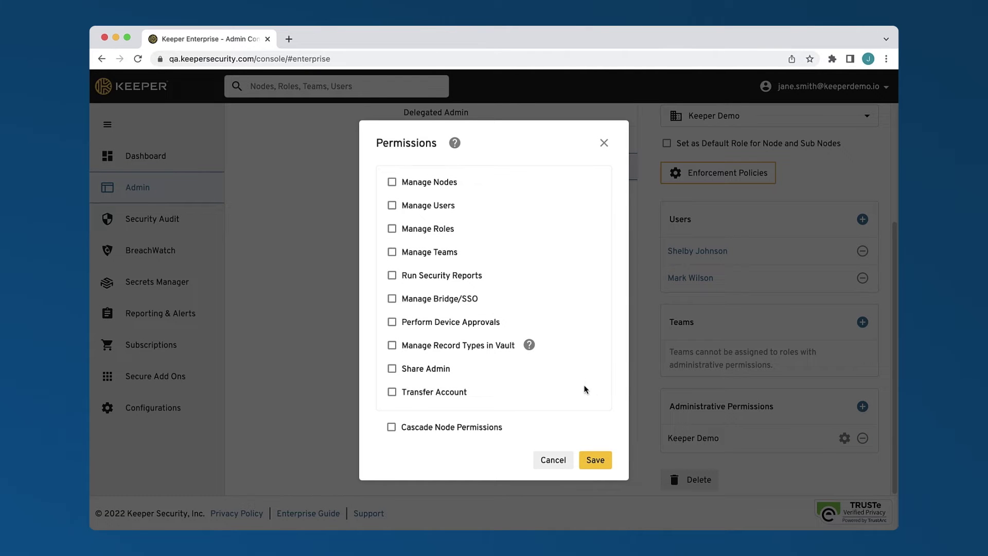
click(393, 372)
click(594, 461)
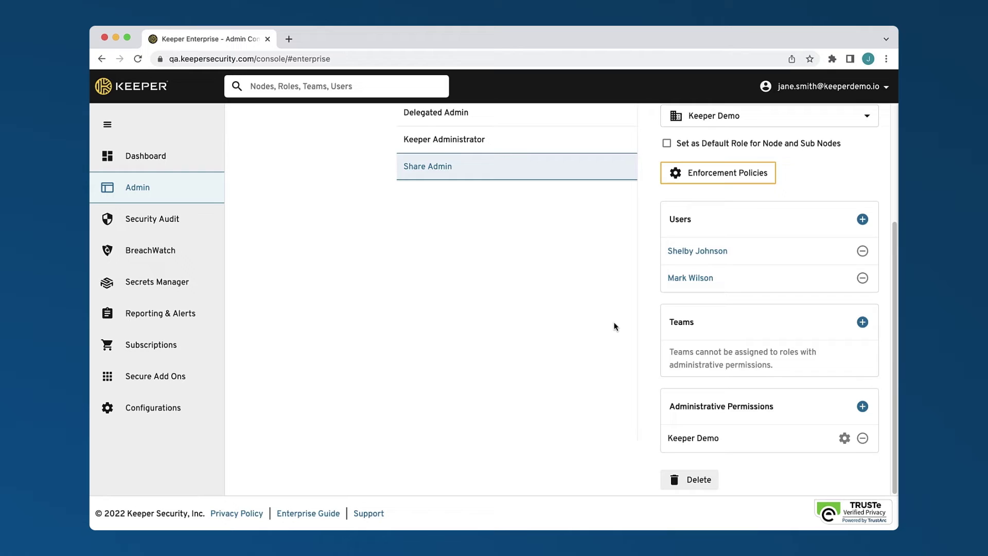
scroll(614, 325, up, 3)
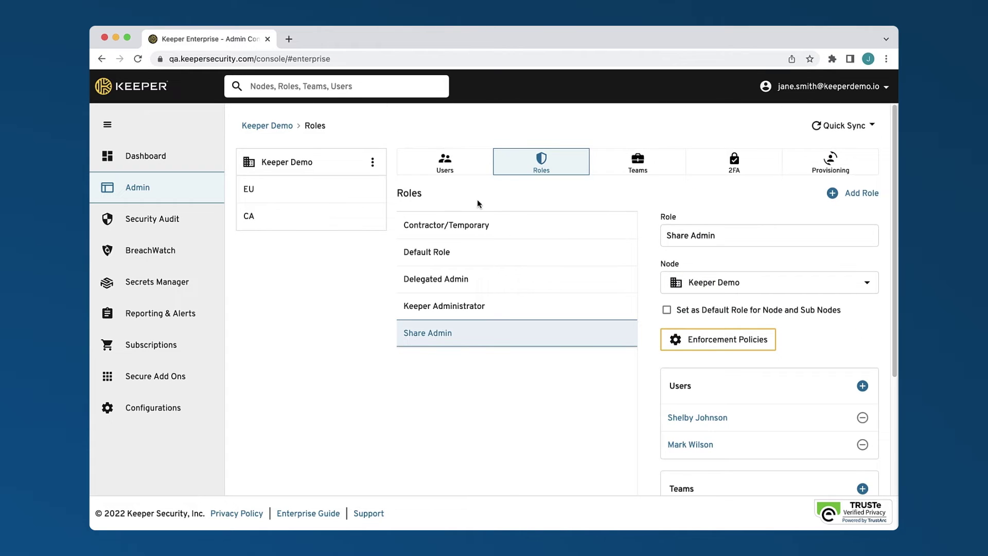
click(445, 161)
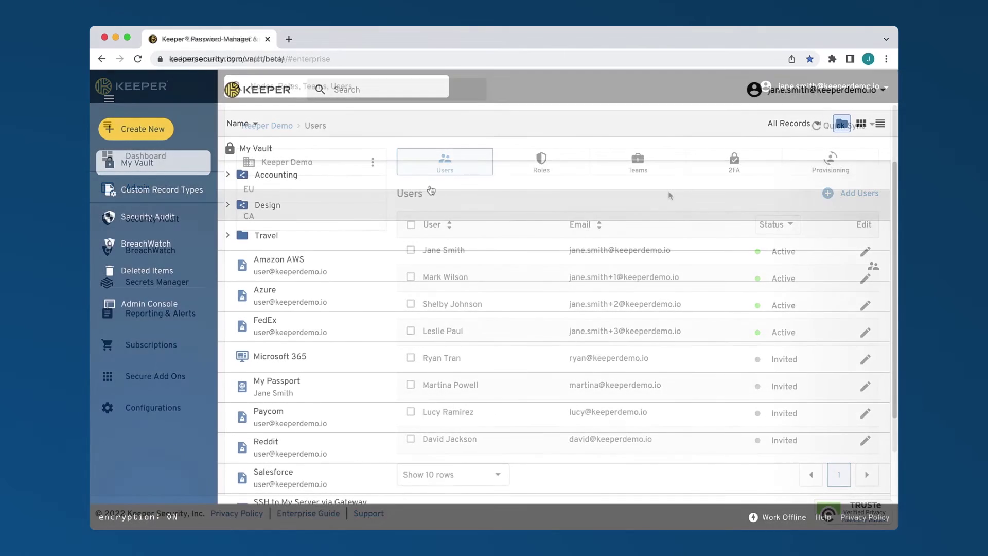
click(266, 211)
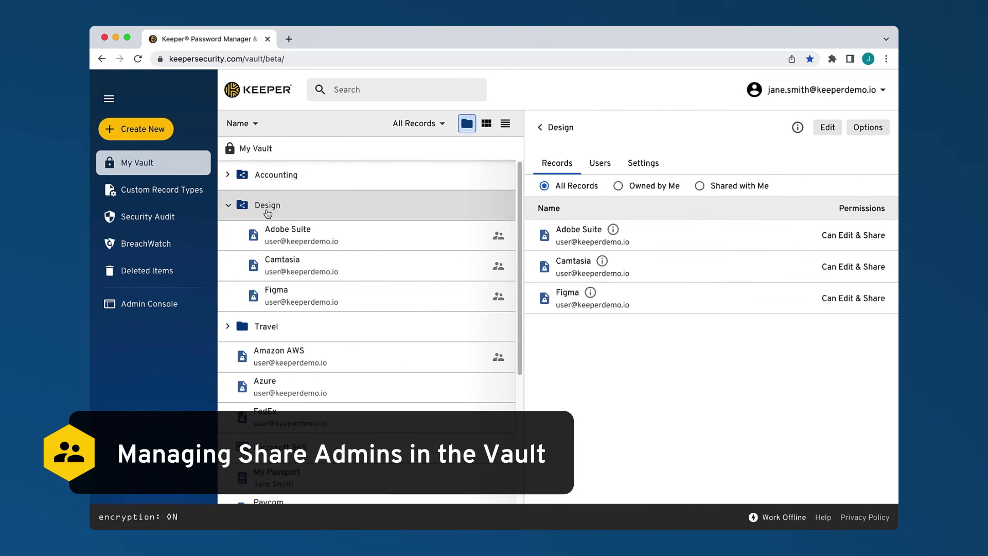
click(825, 130)
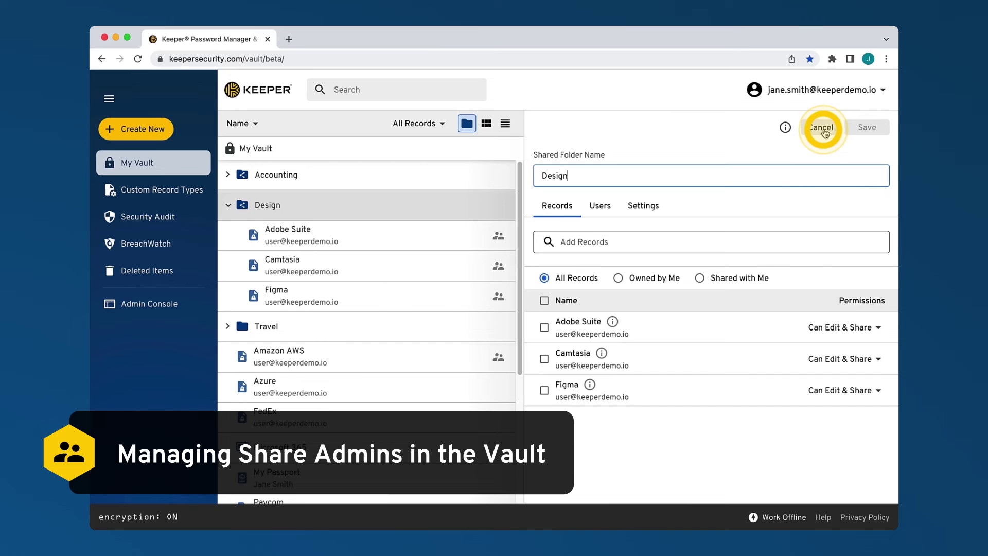
click(594, 213)
click(591, 241)
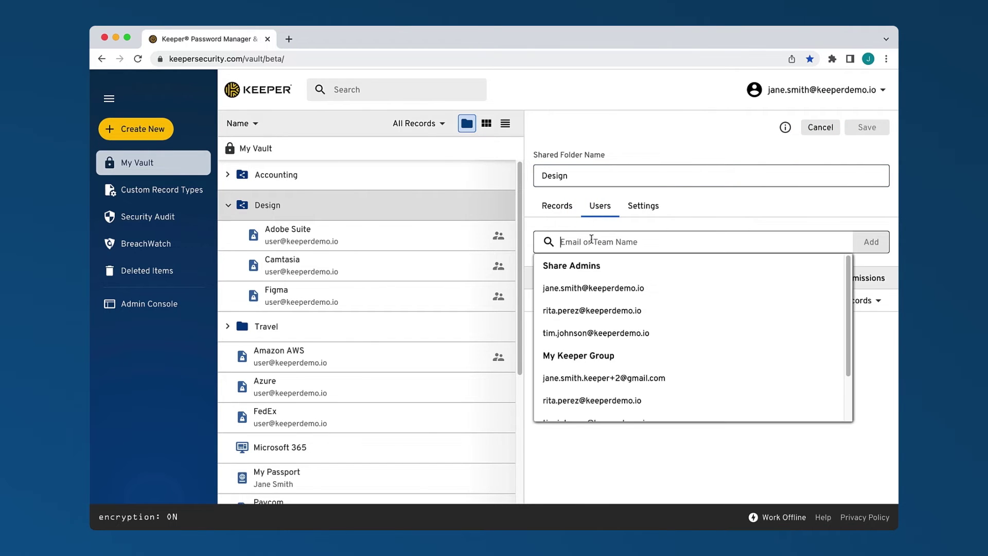
click(592, 333)
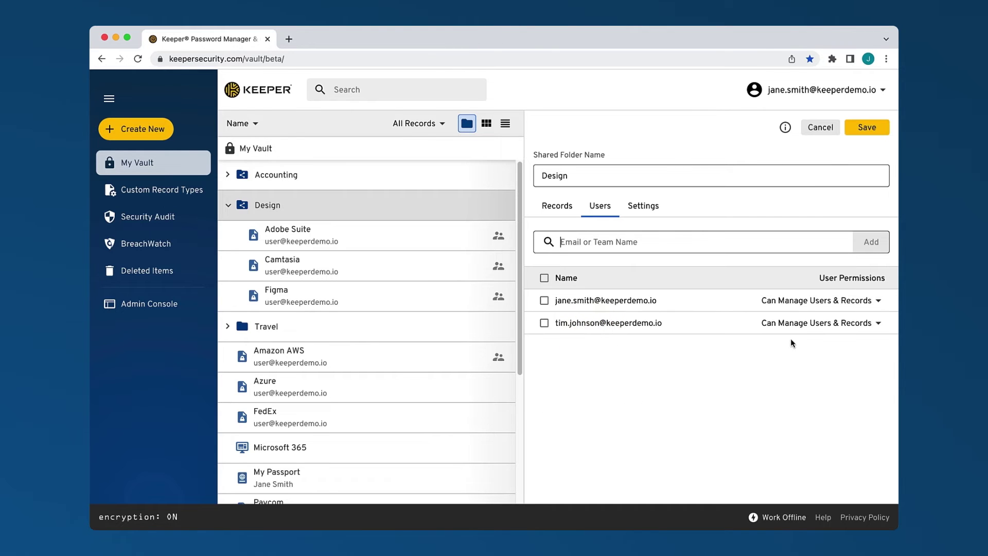
click(866, 127)
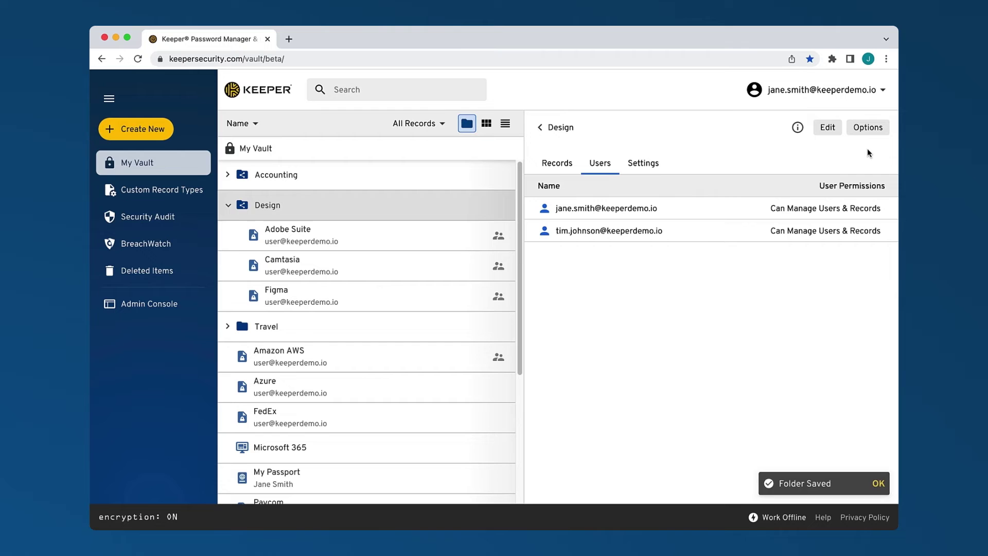
mouse_move(367, 356)
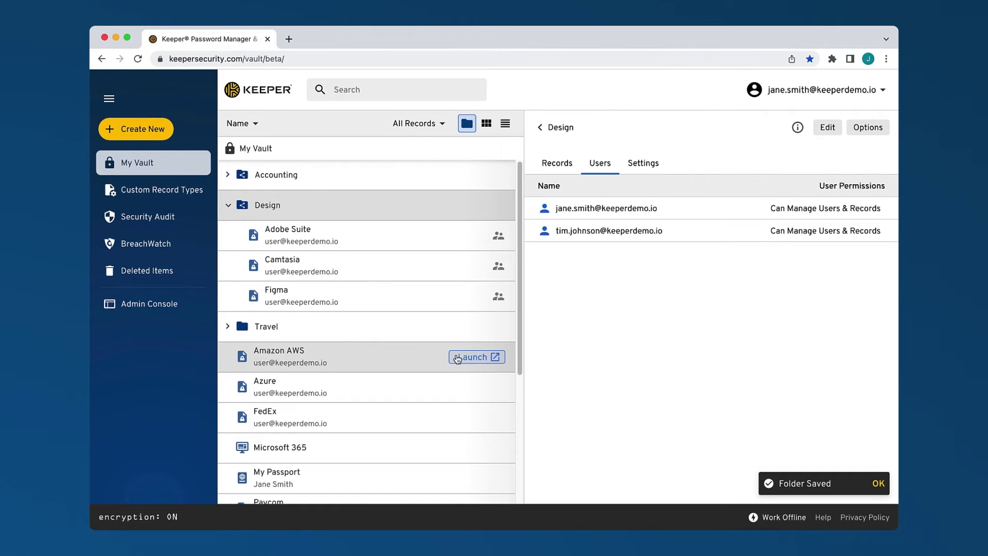
Share the Amazon AWS record with another Share Admin as View Only
click(327, 363)
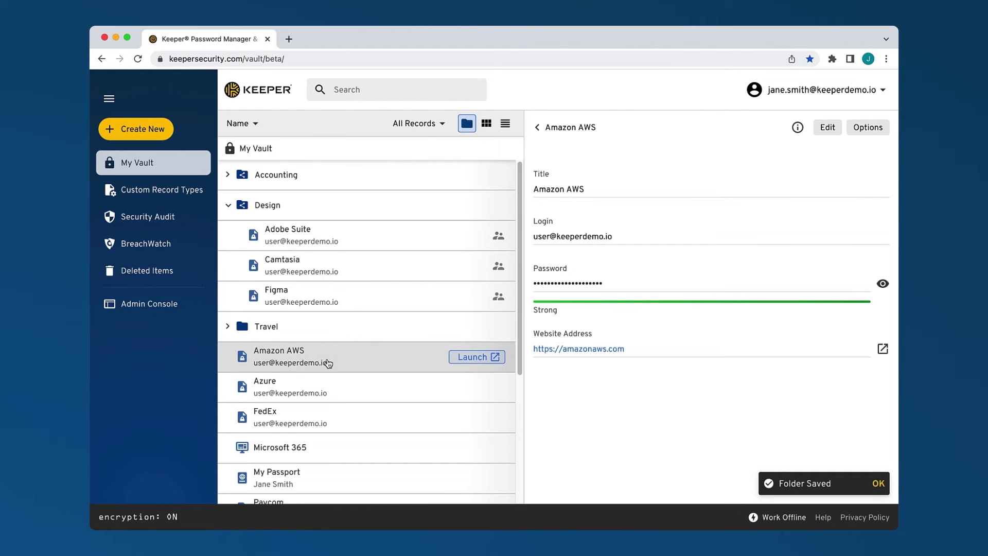
click(872, 132)
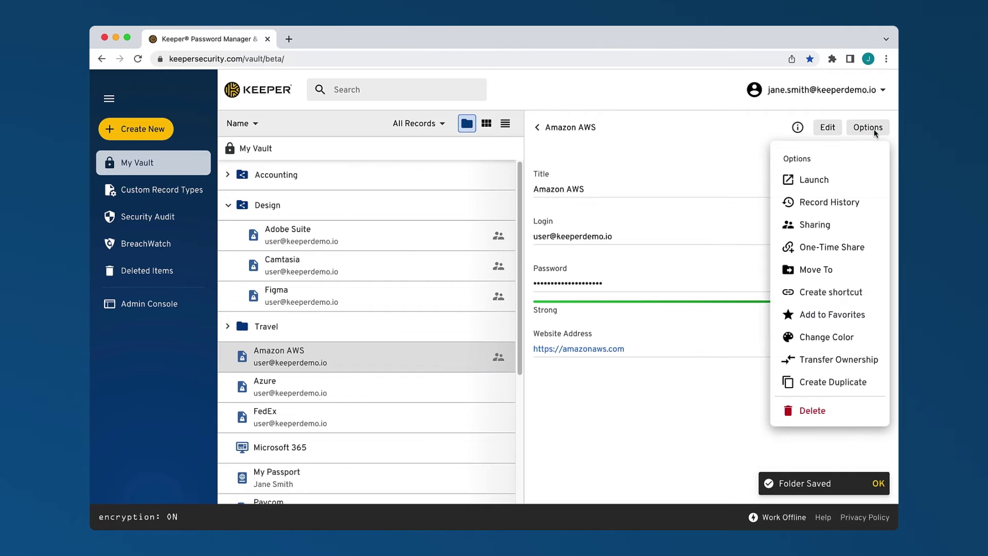
click(806, 231)
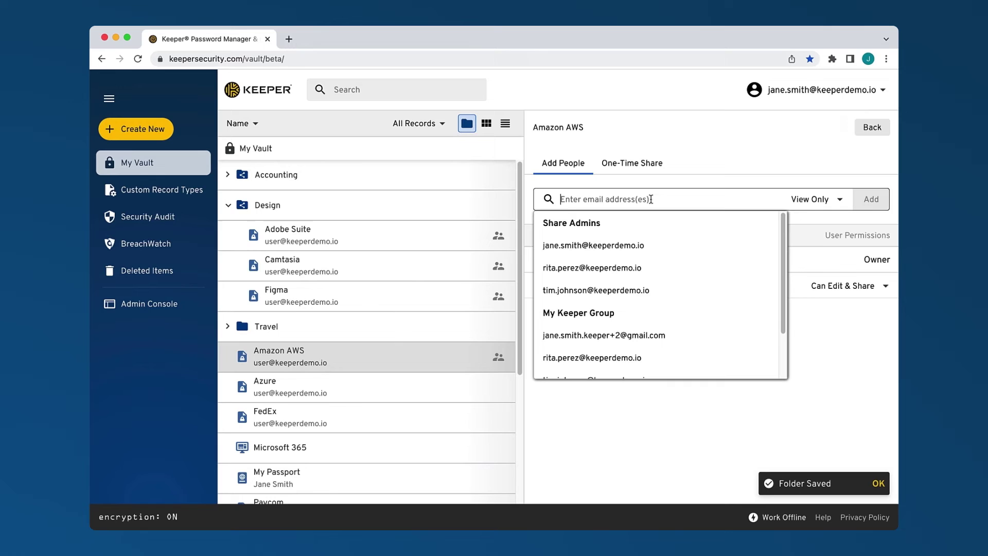
click(621, 271)
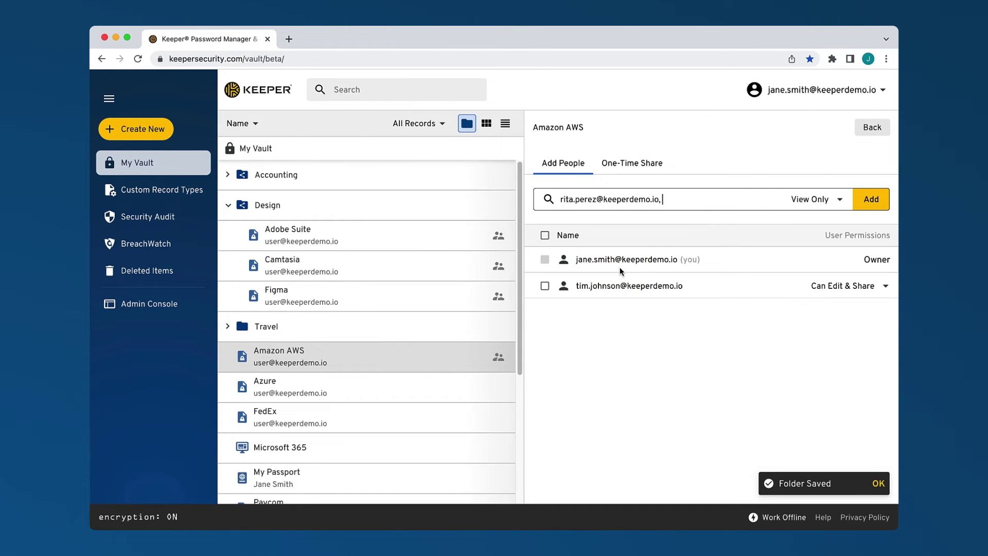
click(876, 202)
click(583, 300)
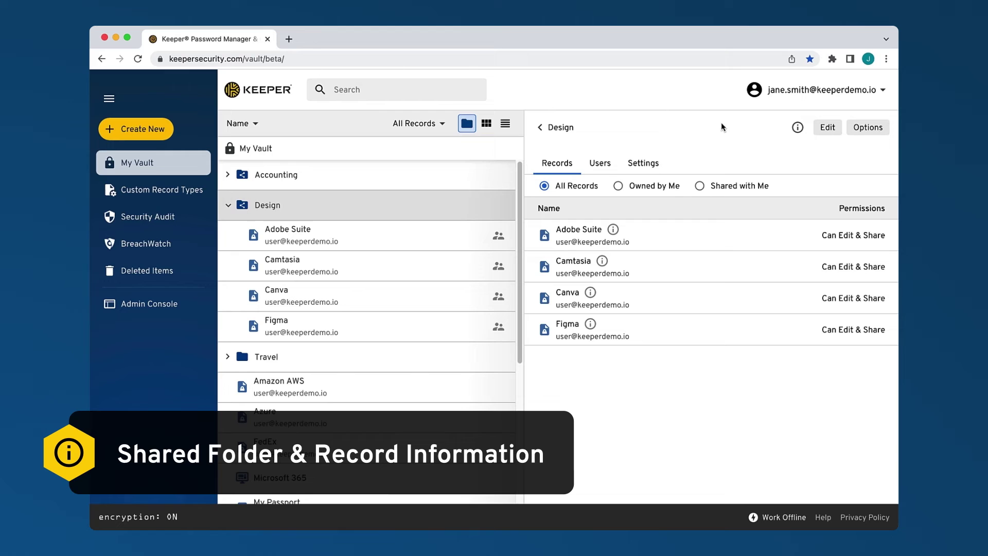
click(797, 128)
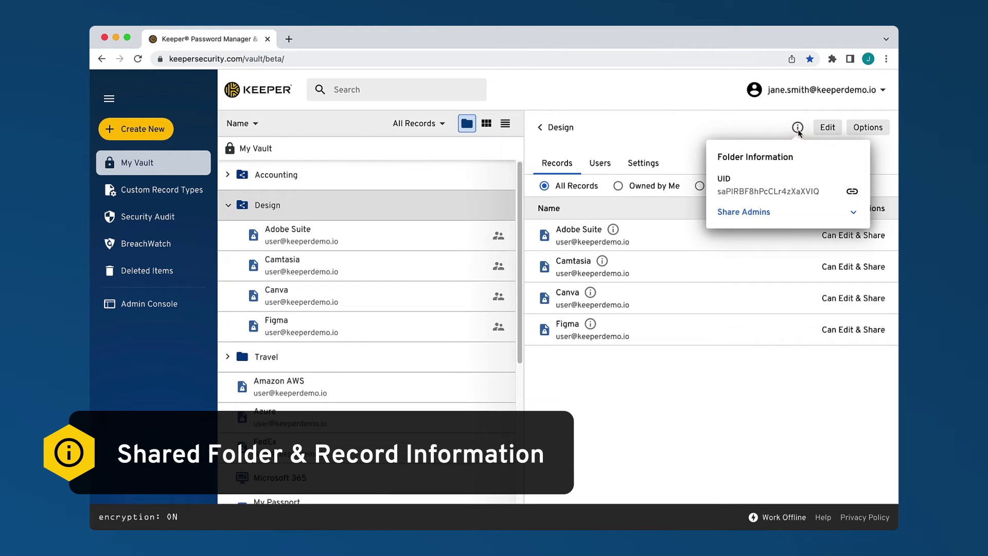
click(854, 213)
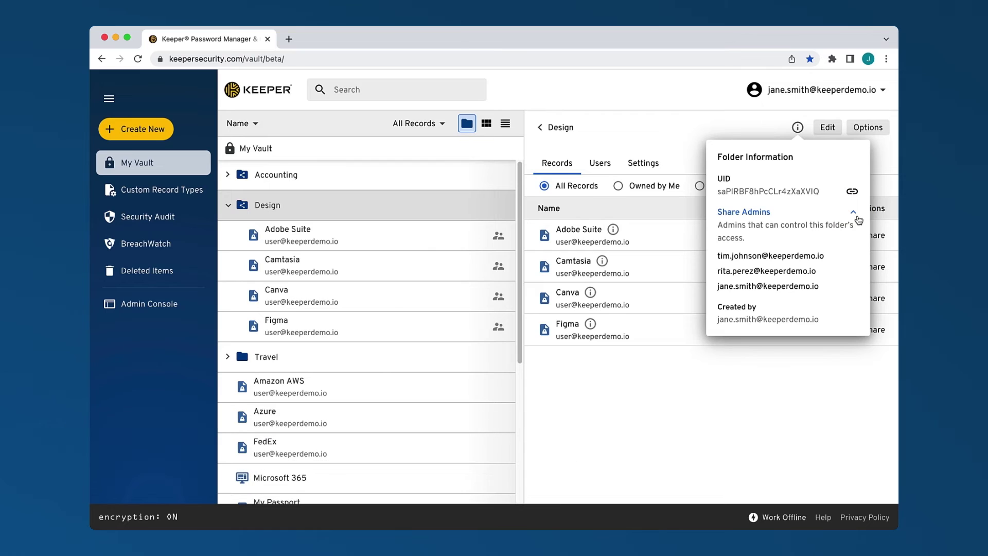
click(793, 426)
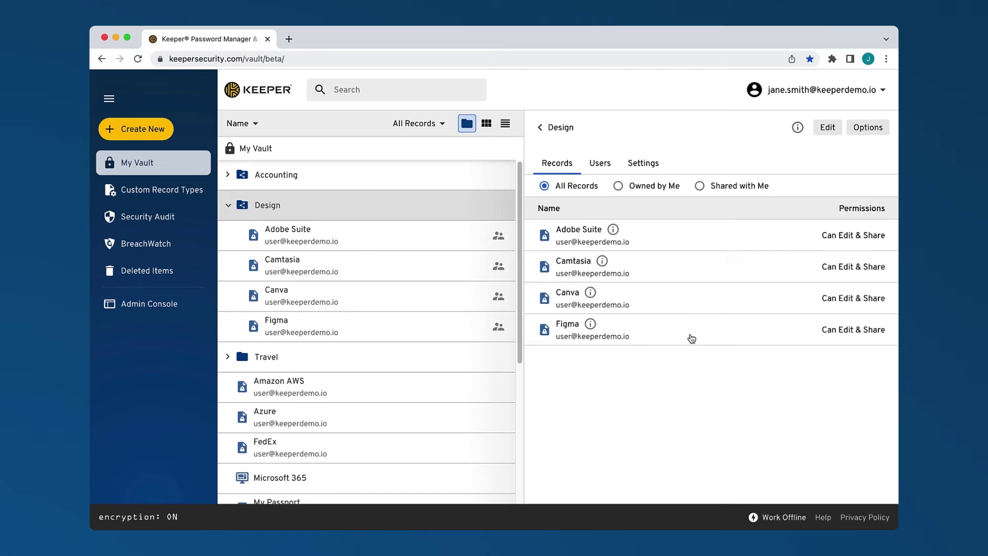
click(614, 230)
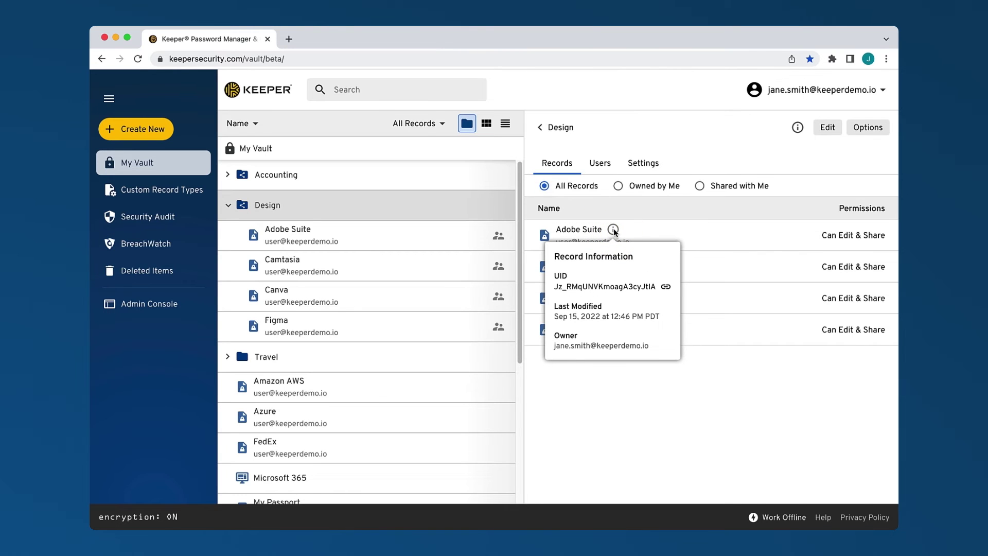
click(673, 235)
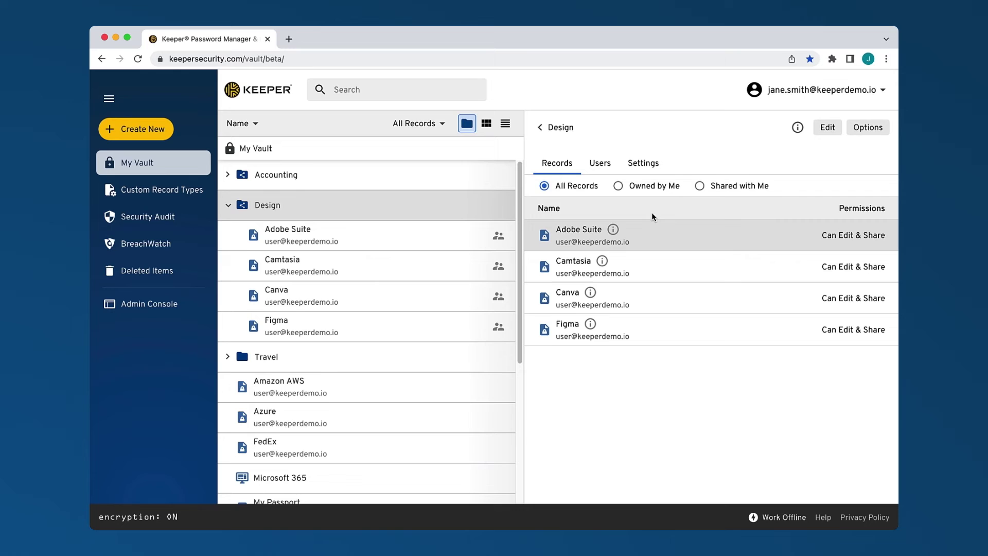
click(621, 188)
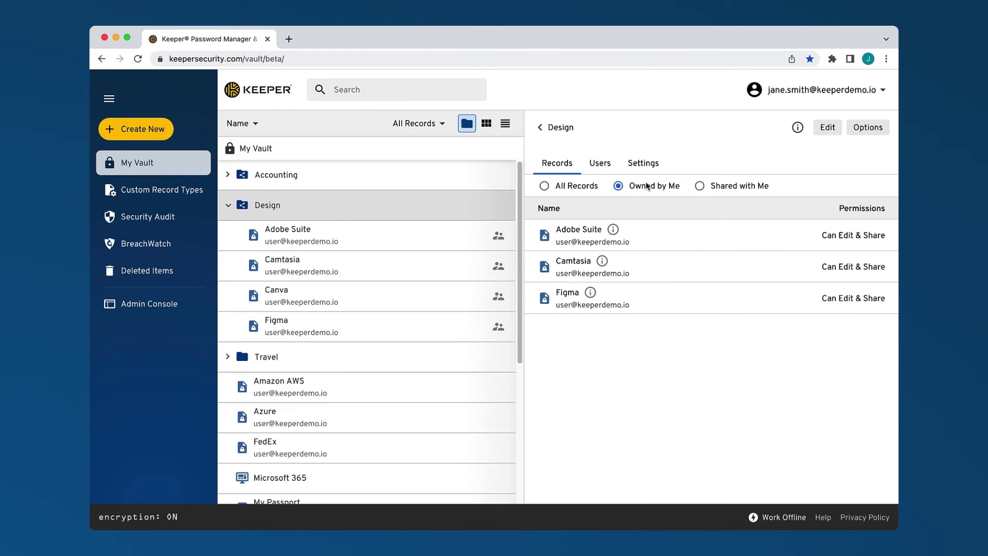
click(699, 186)
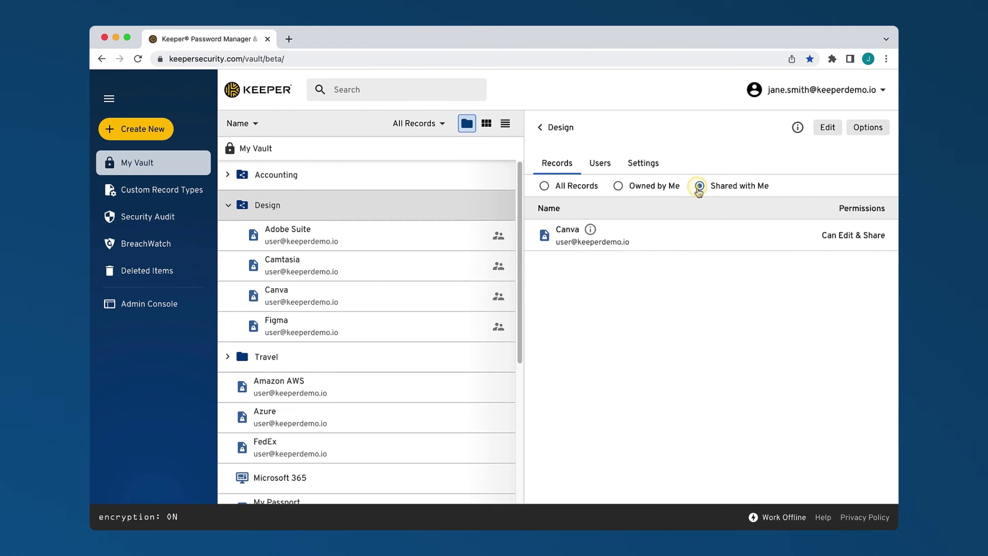
Remove the Figma record from the Design shared folder
click(827, 128)
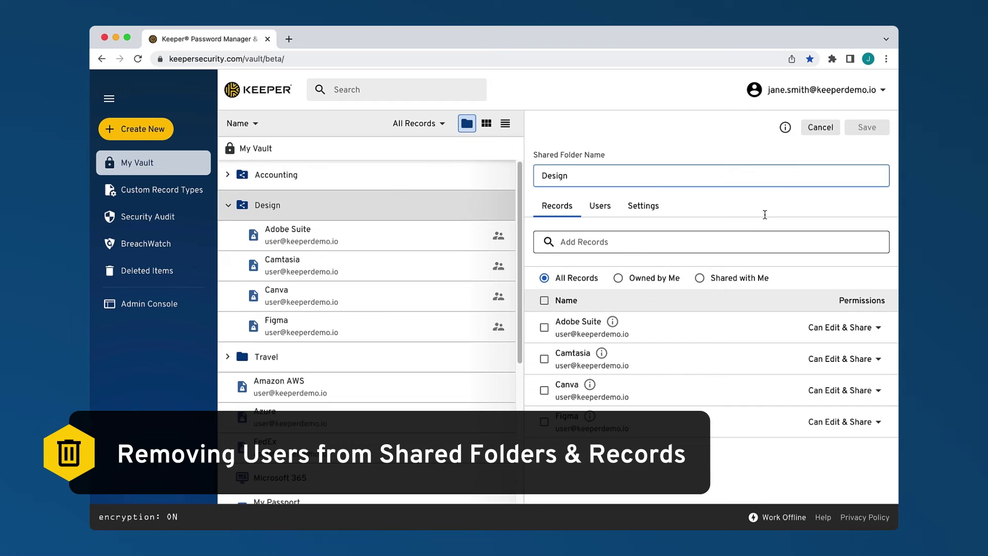
click(545, 423)
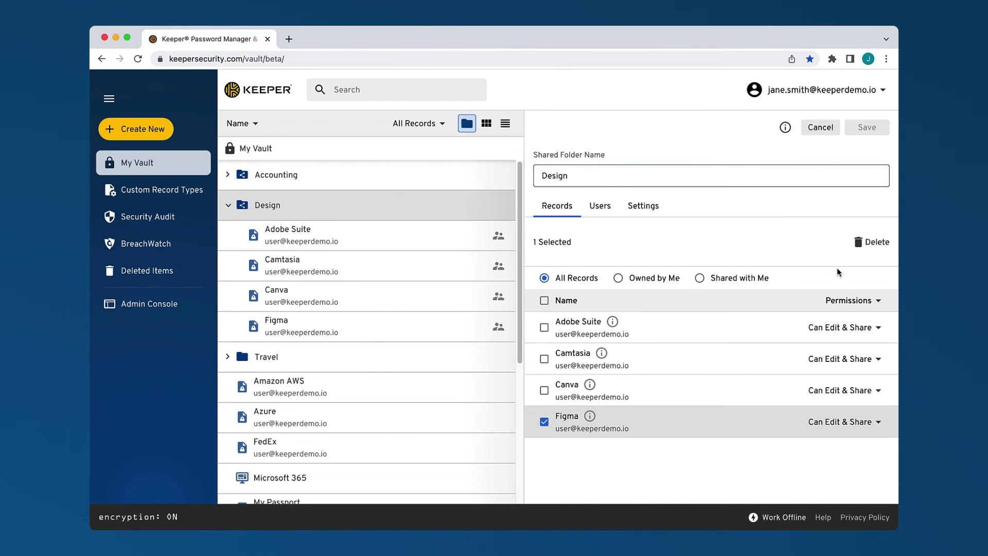
click(863, 242)
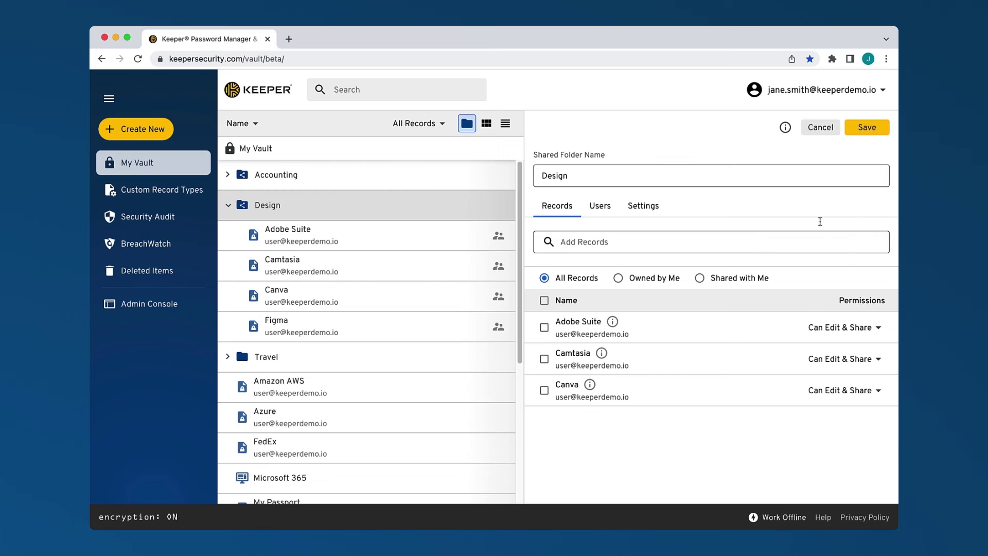
click(599, 210)
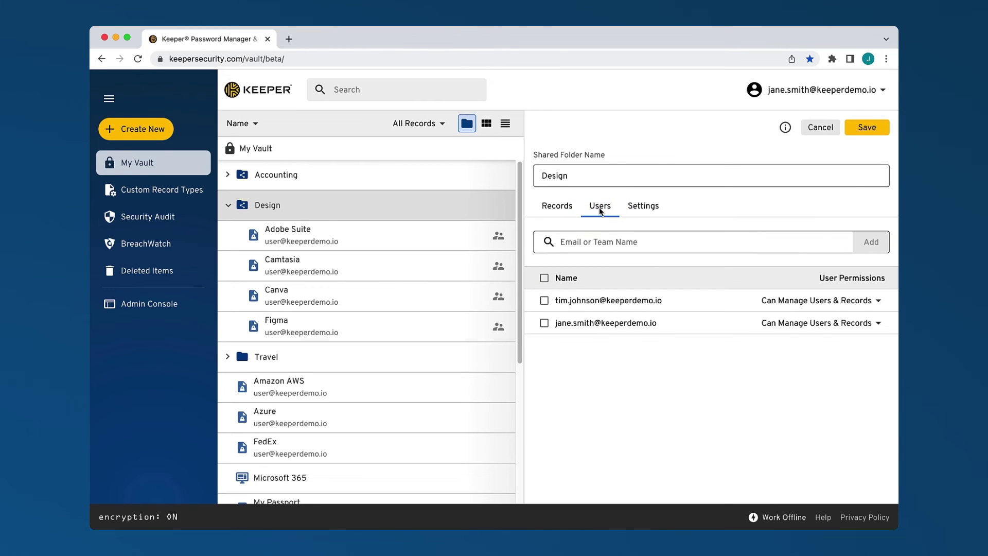
click(545, 301)
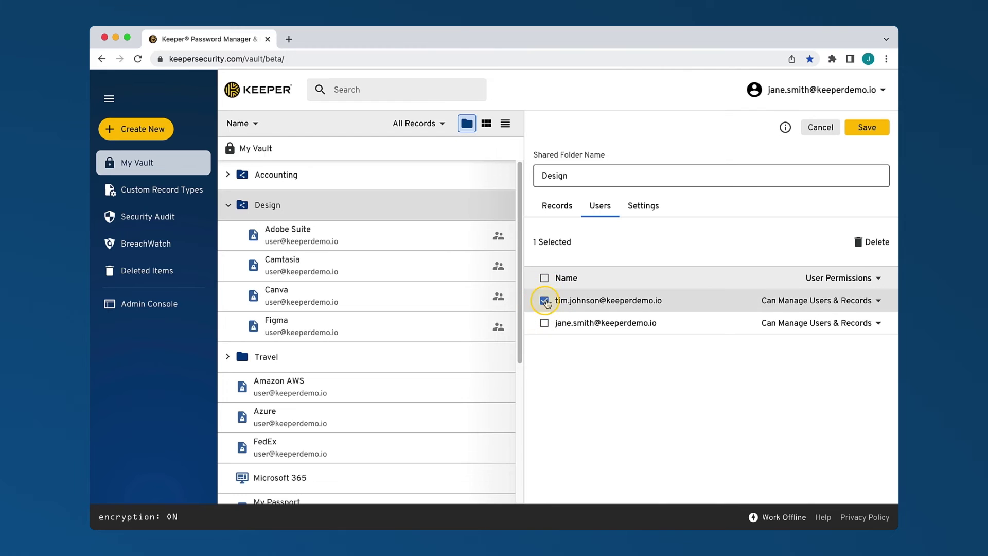
click(870, 243)
Save the Design folder edits and remove both other users from Amazon AWS sharing
click(867, 127)
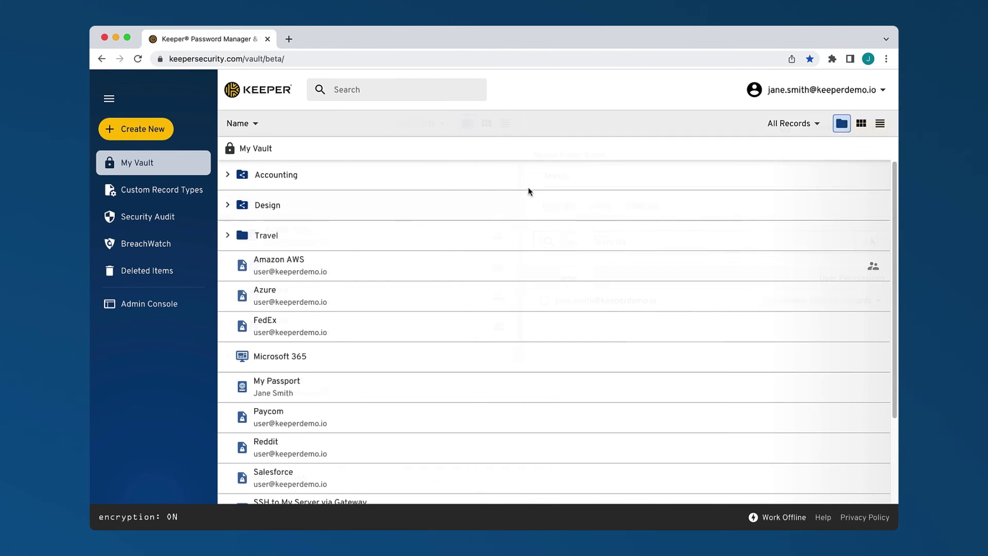
click(302, 278)
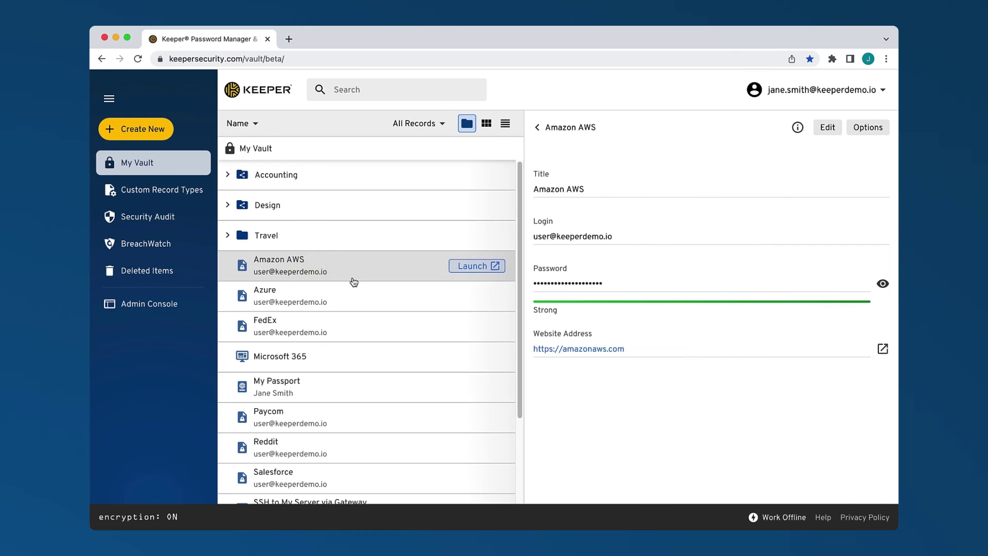
click(883, 128)
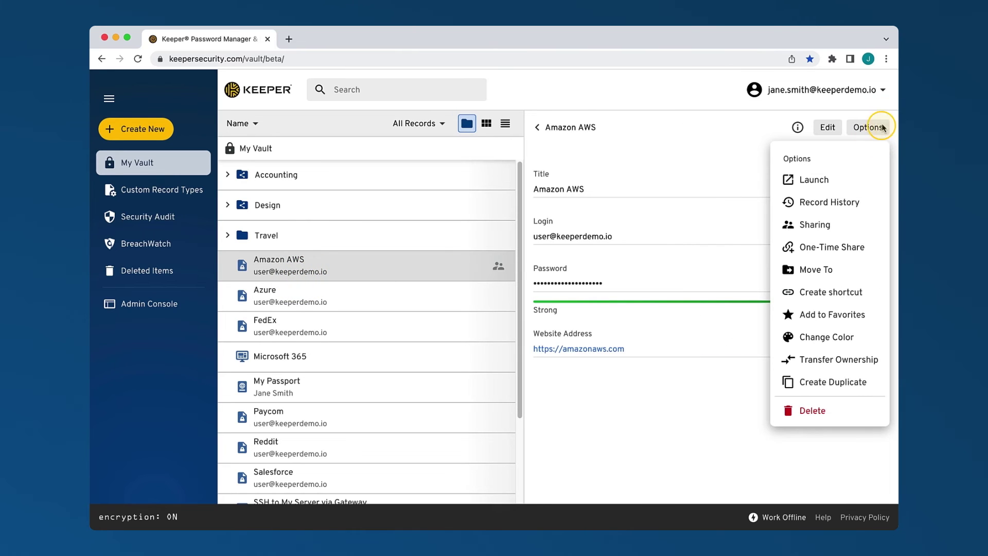
click(812, 229)
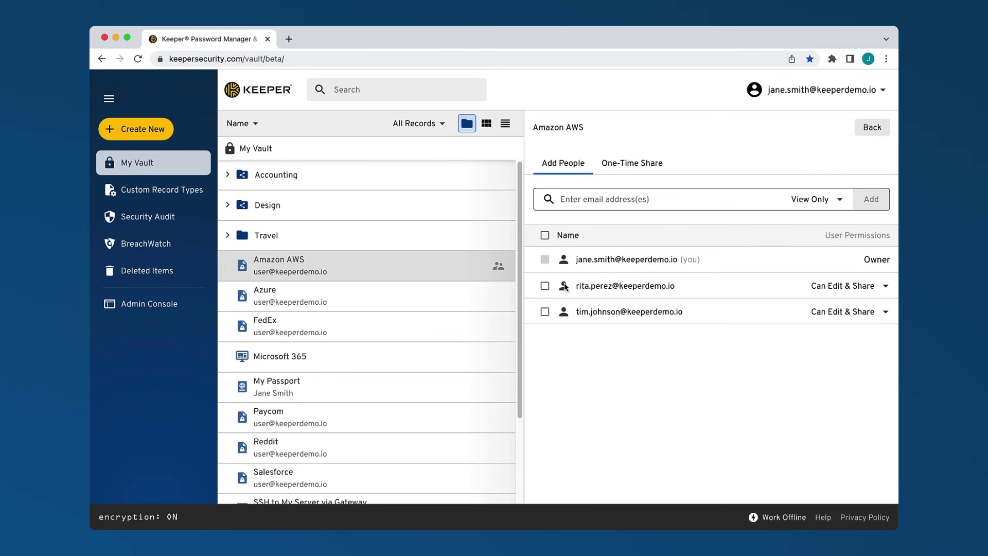
click(544, 286)
click(544, 312)
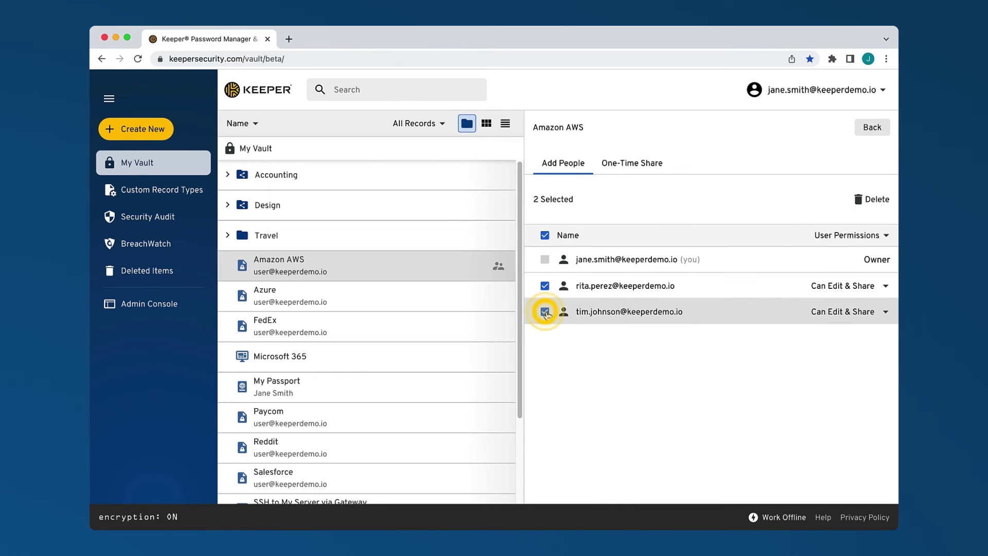
click(874, 202)
click(575, 303)
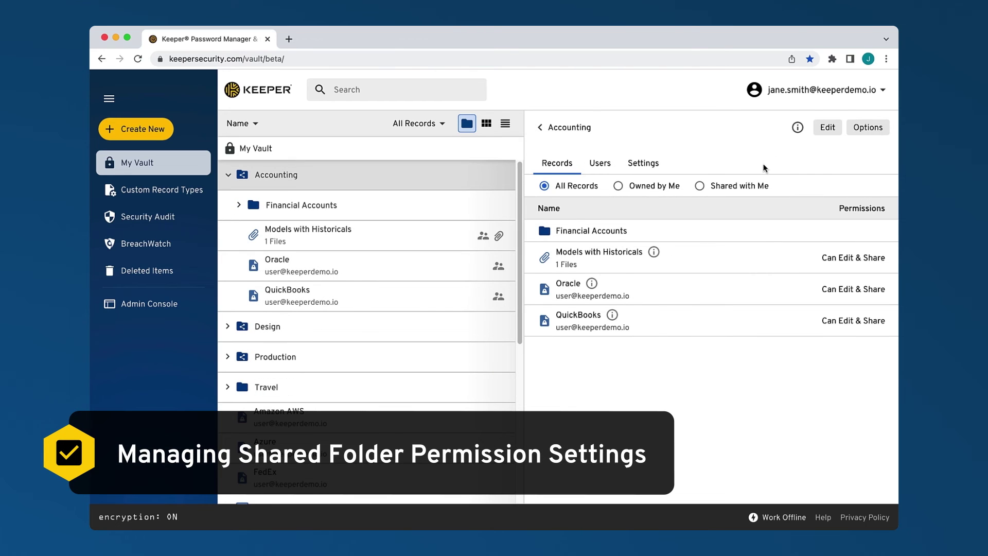
Include subfolder records in the Accounting folder and view its default permission settings
click(827, 129)
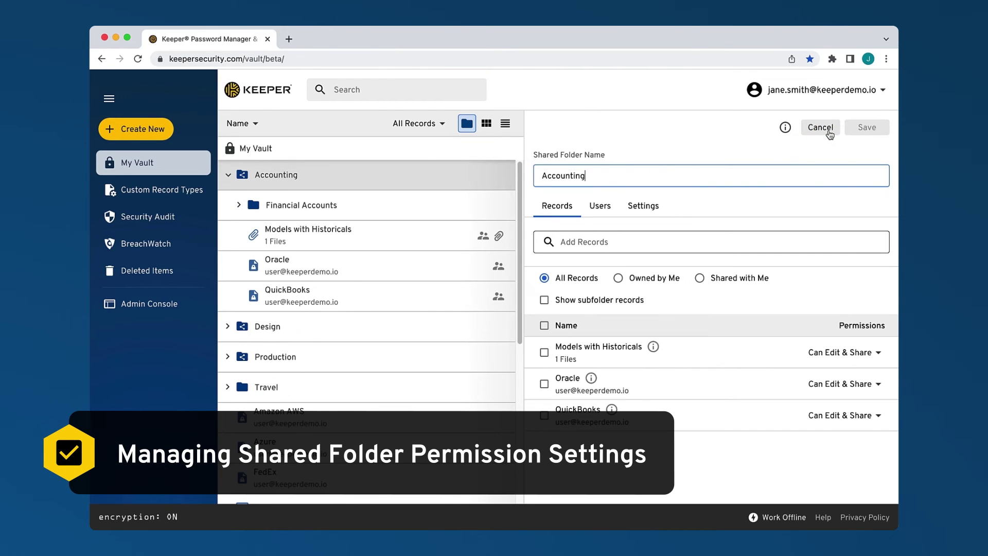
click(545, 301)
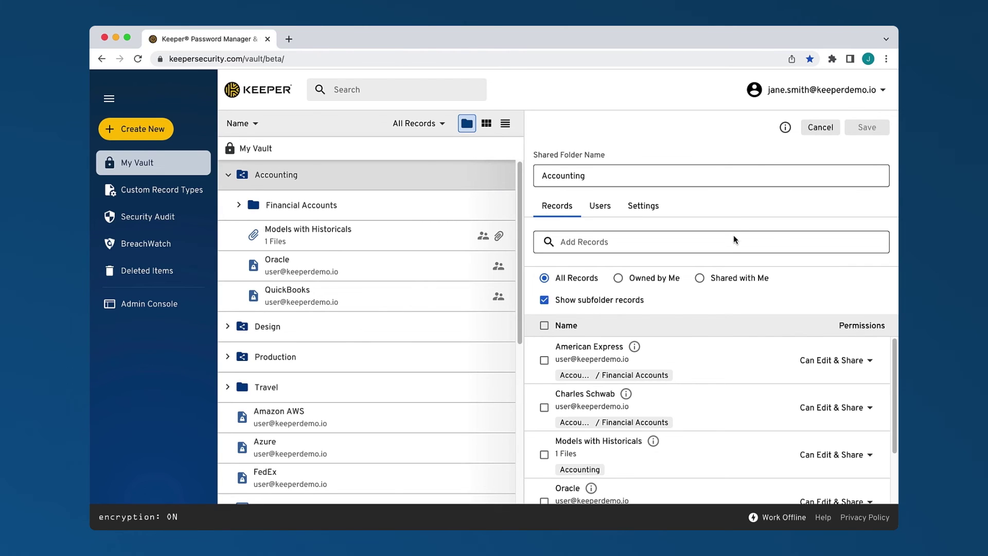
click(644, 206)
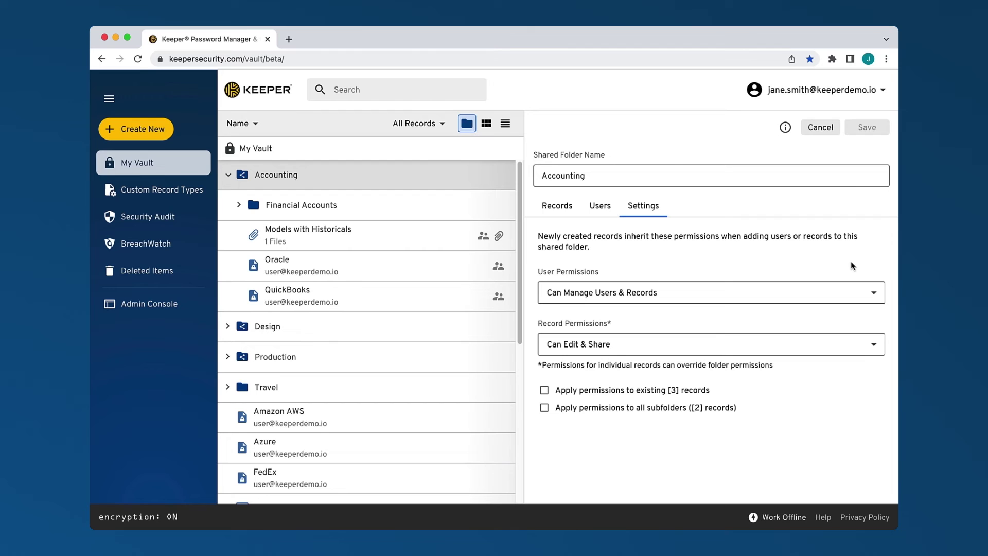
Set Accounting defaults to Can Manage Records and Can Share, applied to existing records and subfolders
click(873, 292)
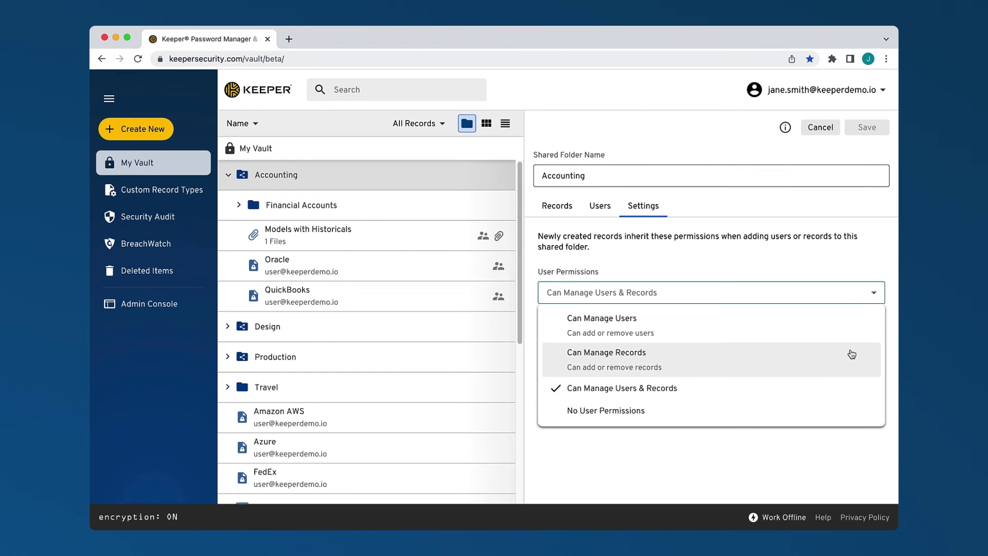
click(849, 351)
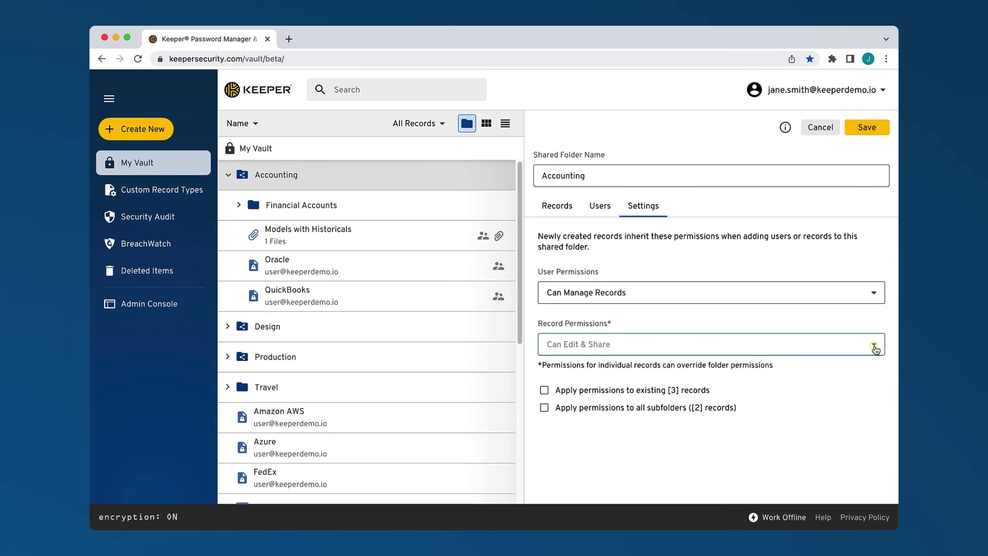
click(851, 349)
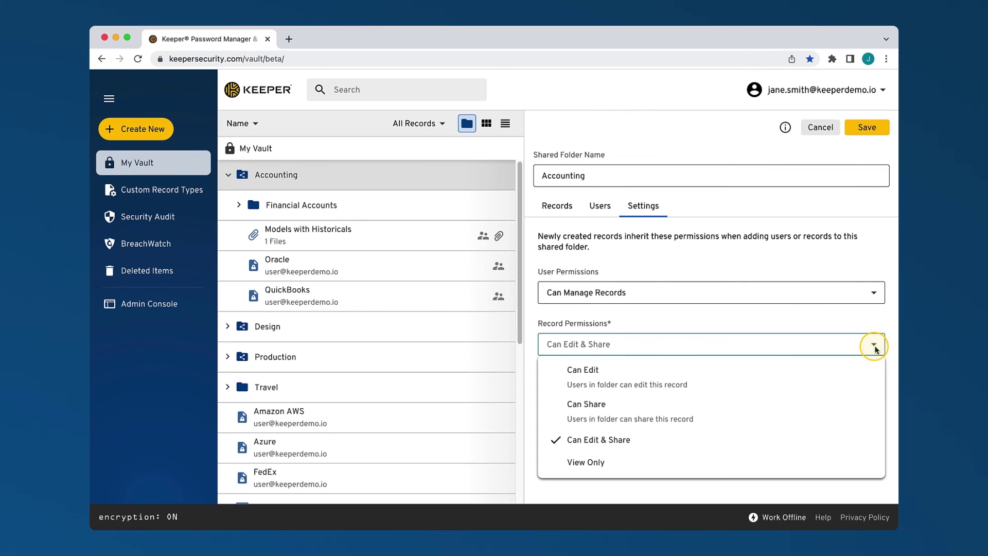
click(831, 411)
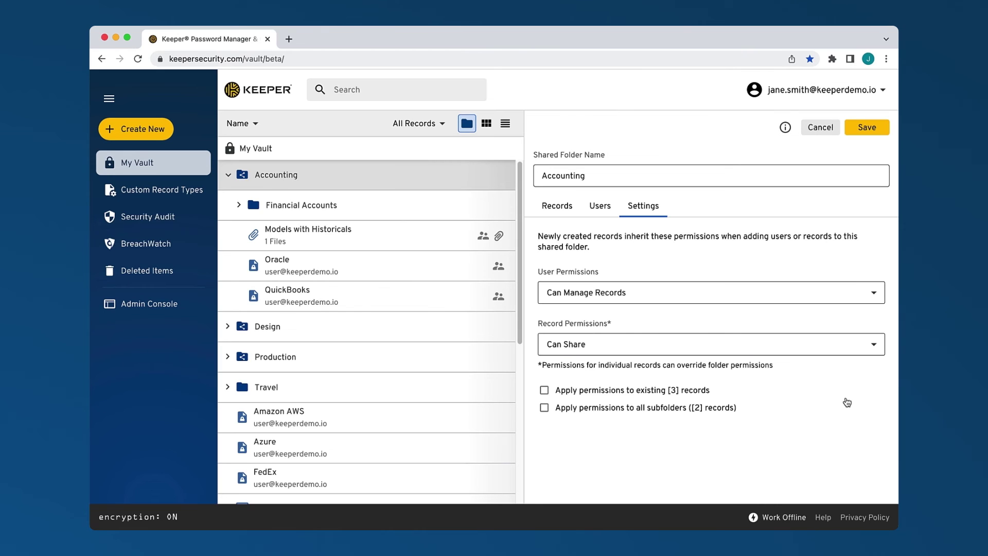
click(545, 391)
click(545, 408)
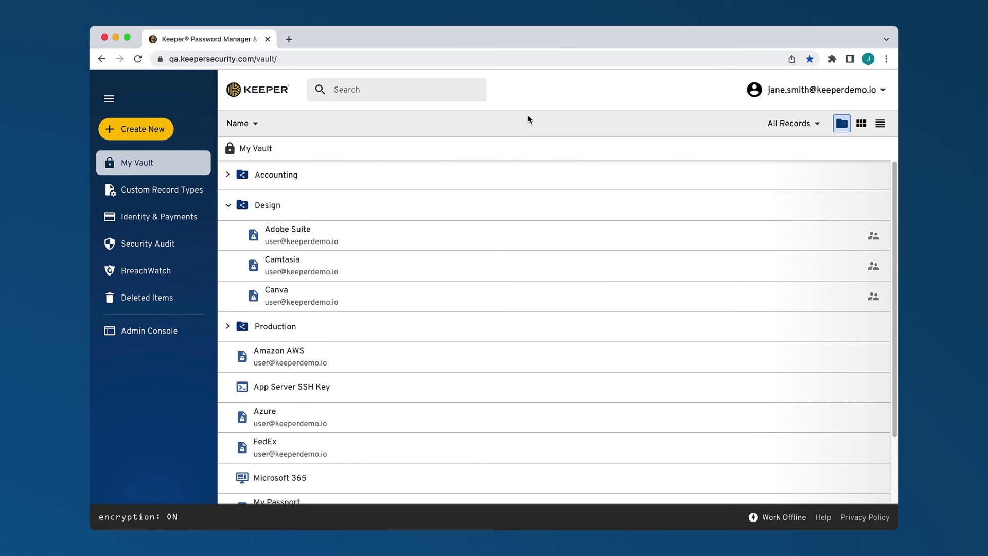
Transfer ownership of Adobe Suite, Camtasia and App Server SSH Key to ryan
click(485, 239)
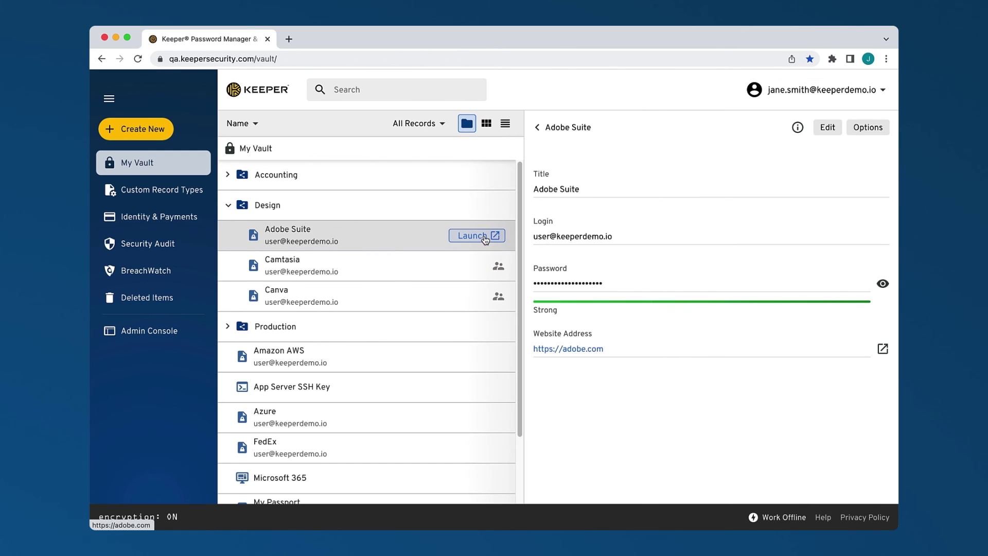
shift+click(383, 283)
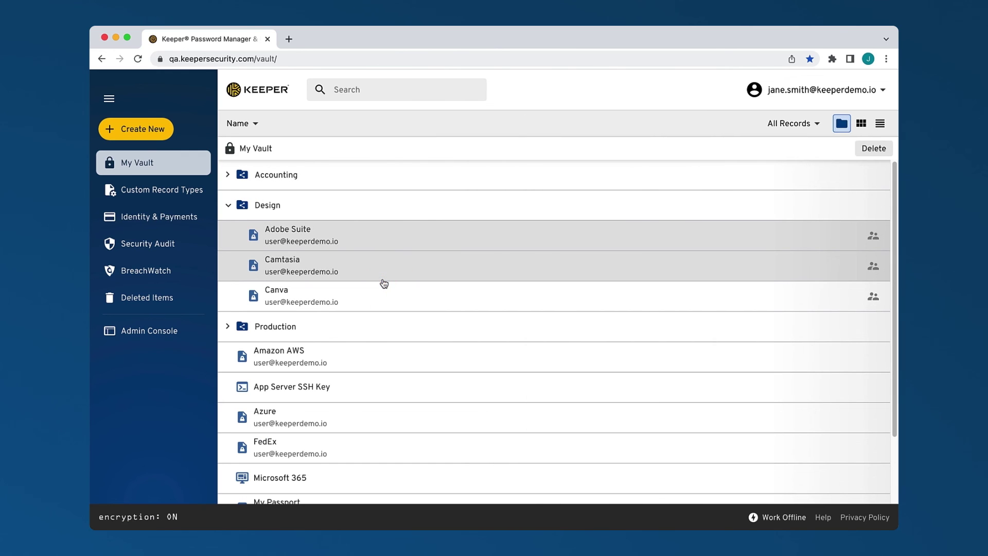
right_click(372, 390)
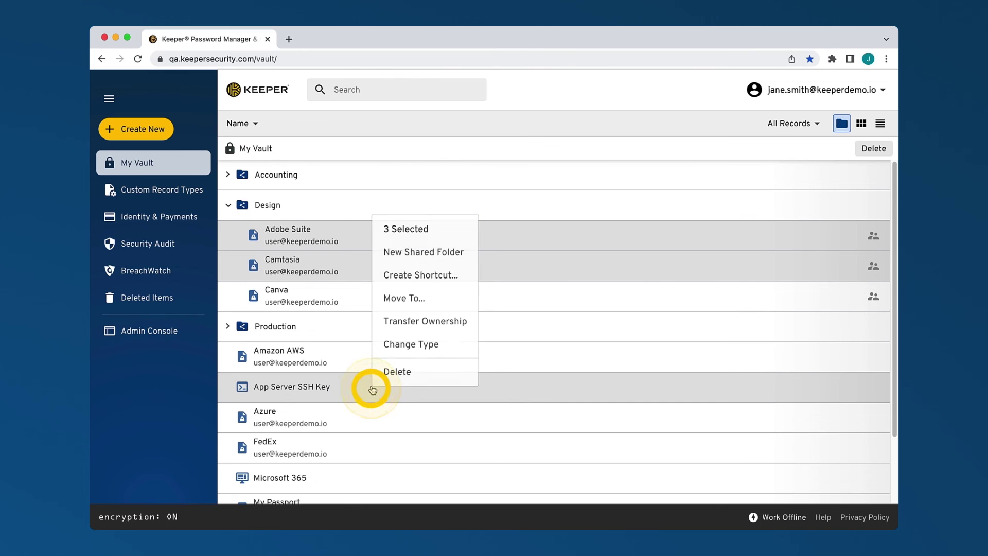
click(444, 329)
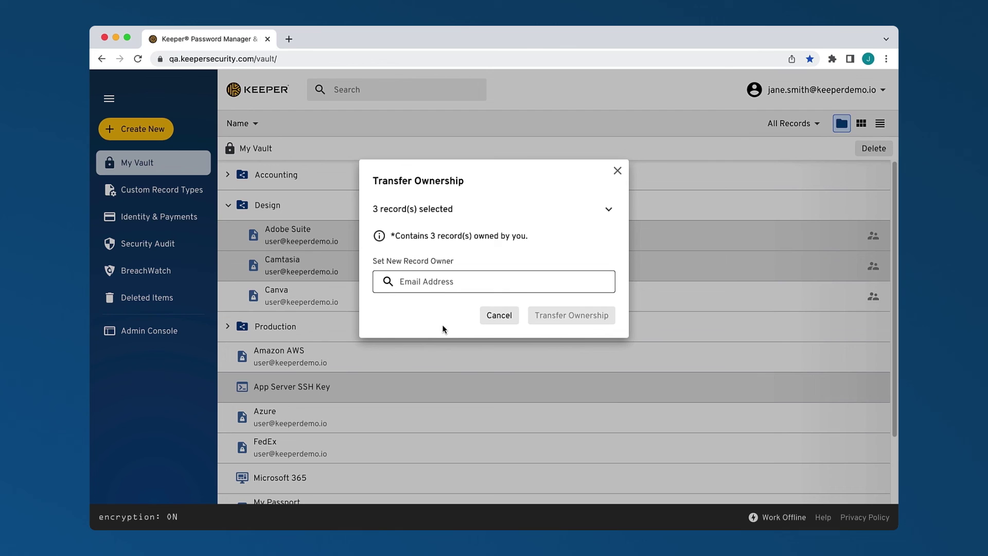
click(443, 289)
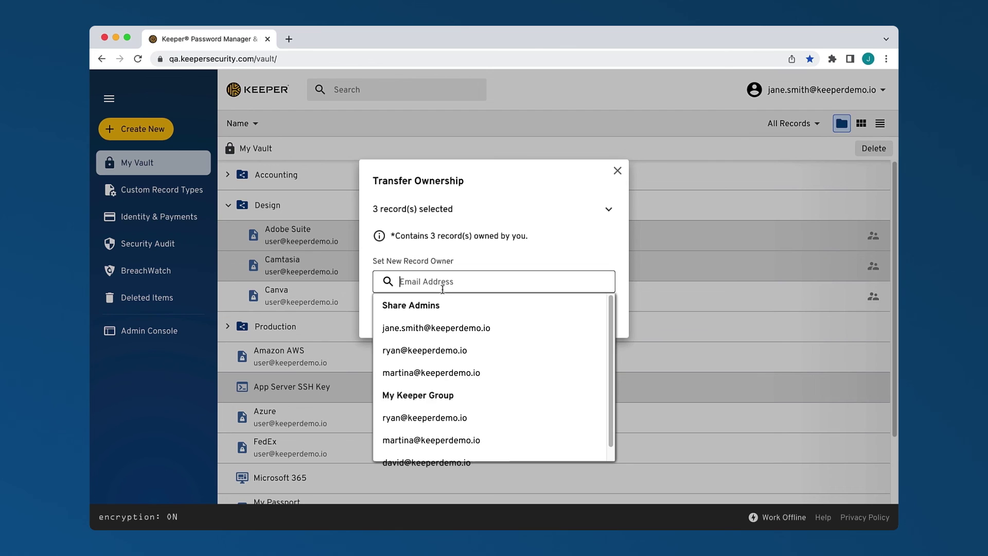
click(444, 352)
click(552, 316)
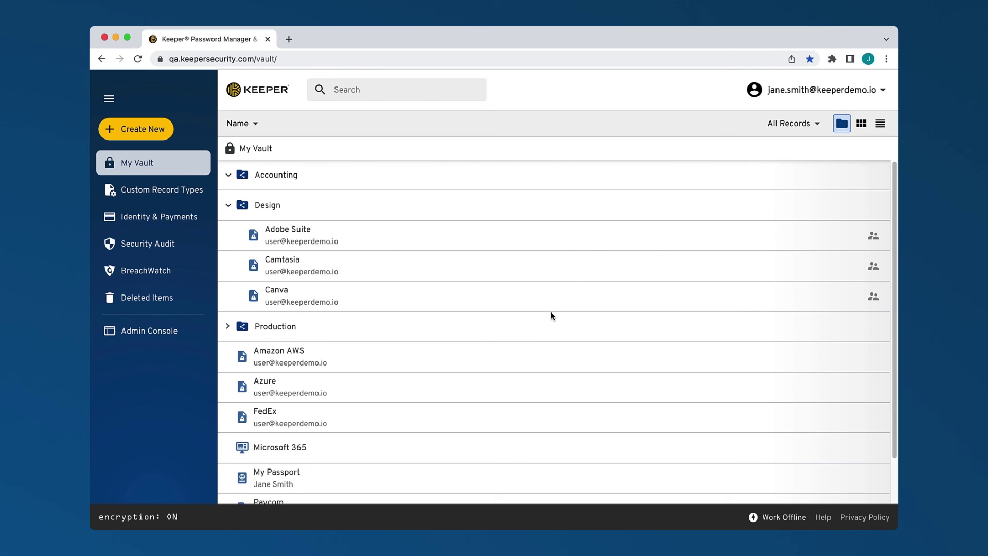
Start an ownership transfer for the Canva record alone from its Options menu
click(518, 306)
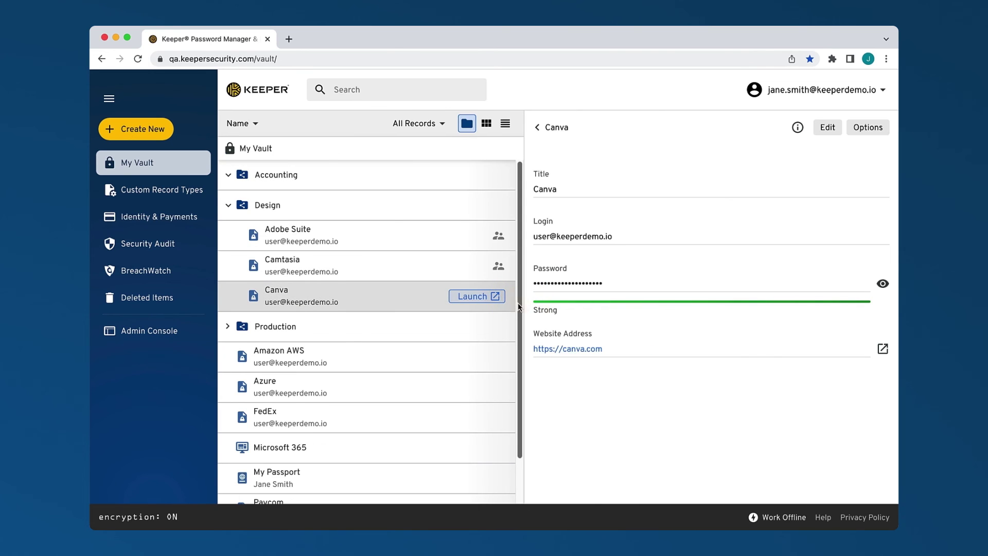
click(865, 131)
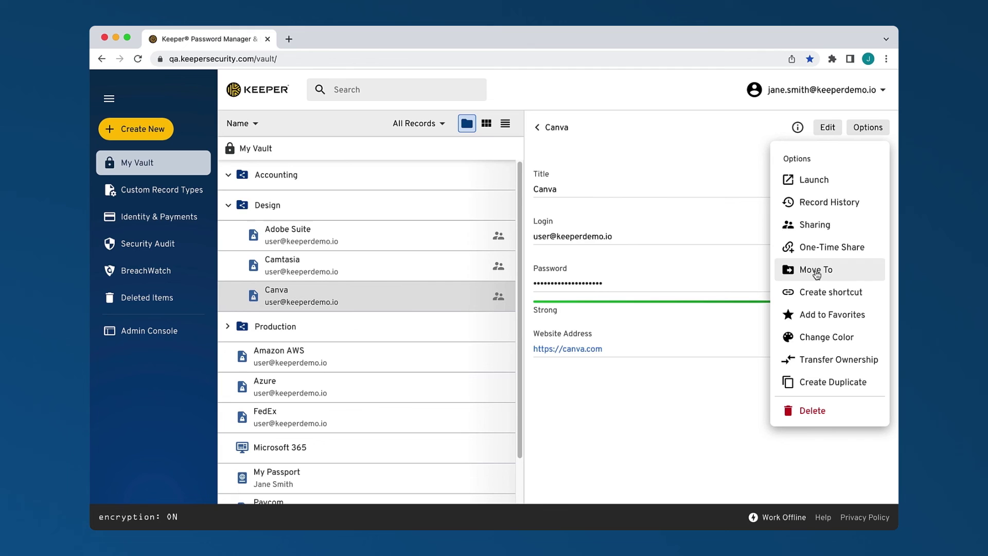
click(841, 359)
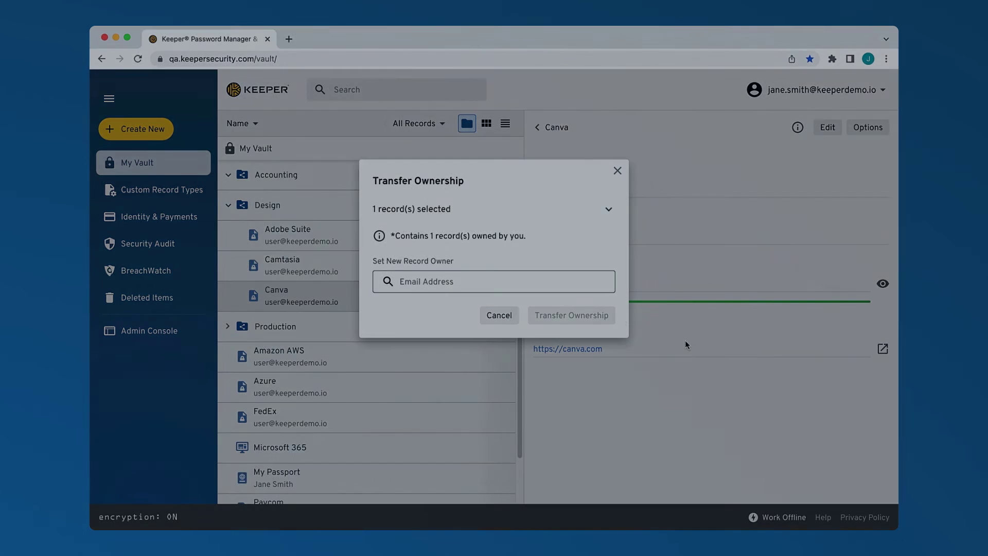